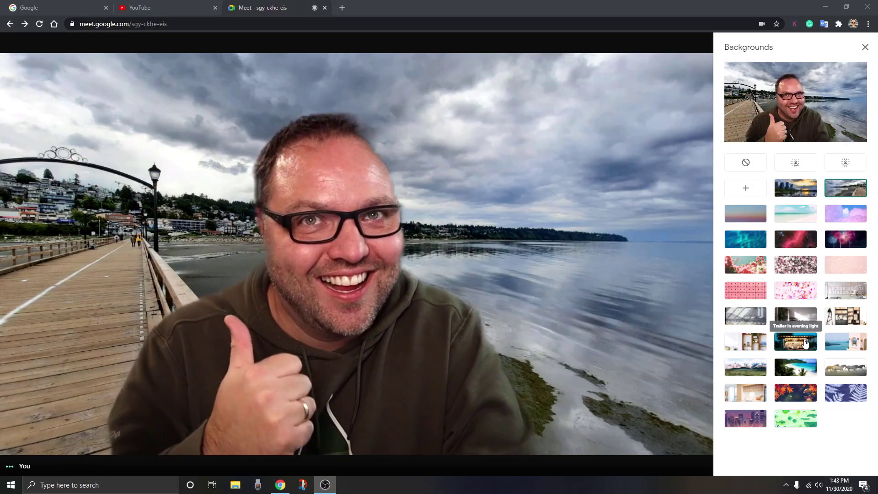
Step: Start an instant meeting from the New meeting menu on the Meet home page
left_click(805, 342)
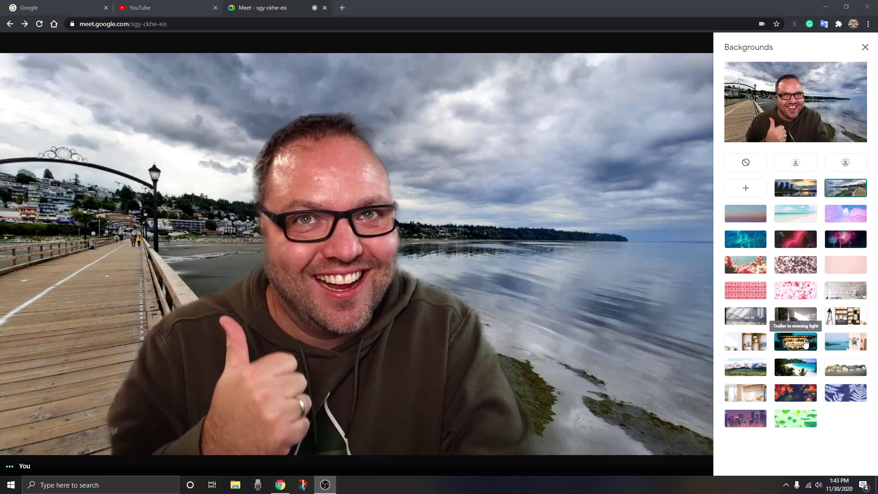
left_click(805, 344)
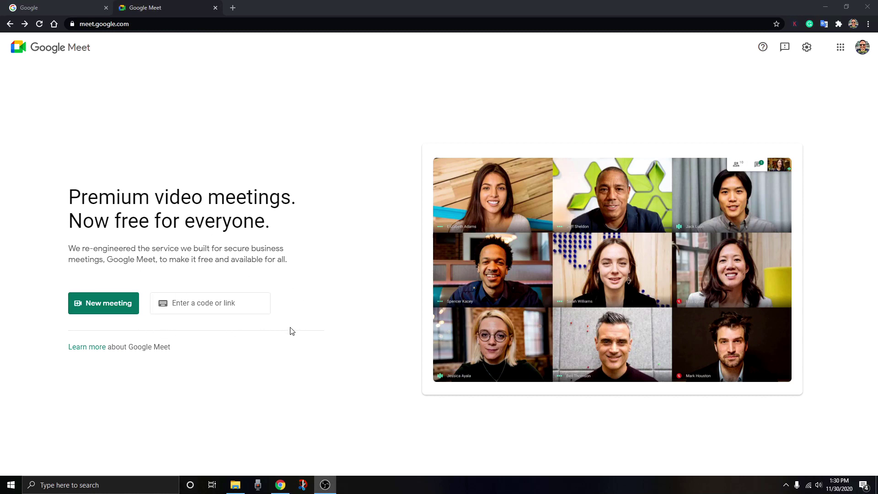
left_click(123, 308)
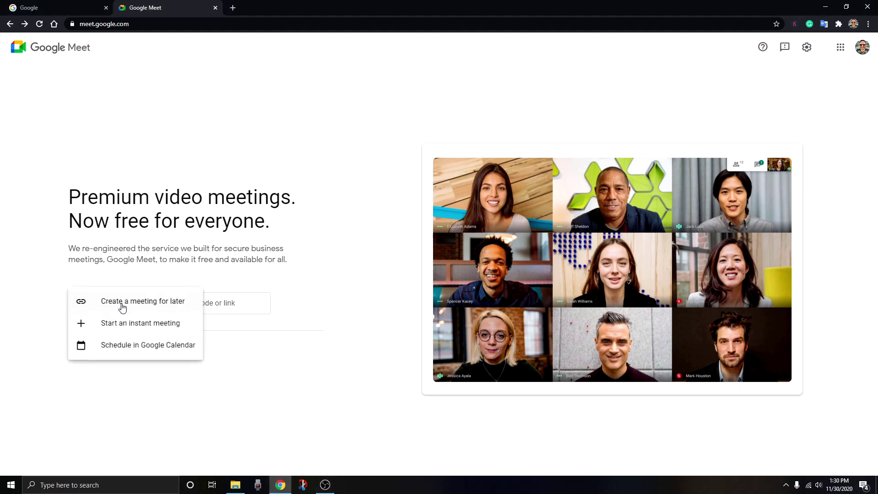
left_click(191, 329)
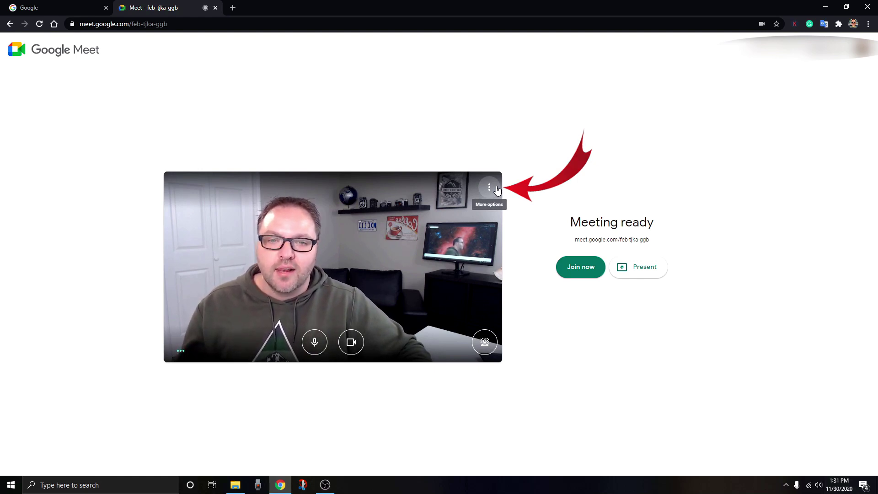
Step: Check the camera preview's More options menu and close it without changing anything
left_click(497, 189)
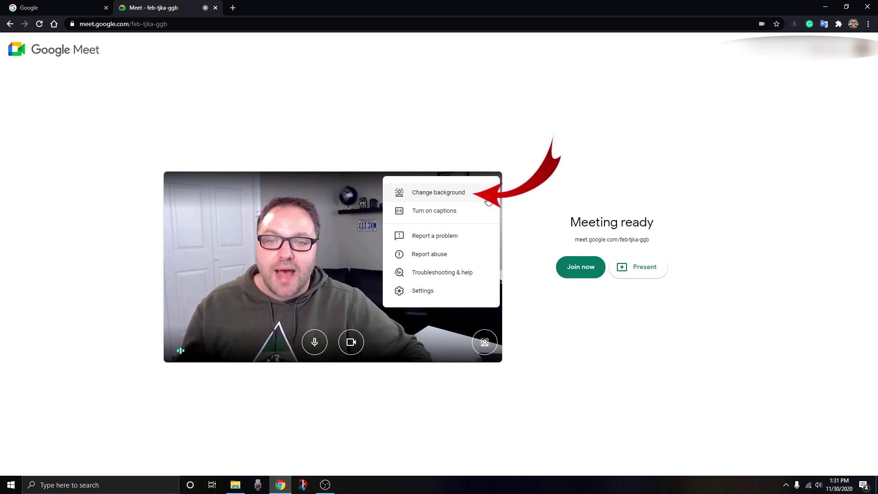
left_click(526, 203)
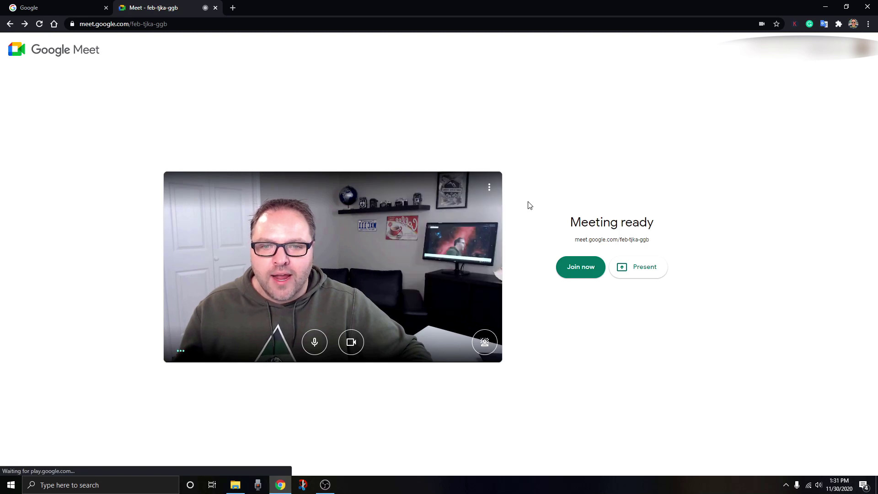
Step: Try a slight blur, then a full blur, on the preview background
left_click(487, 344)
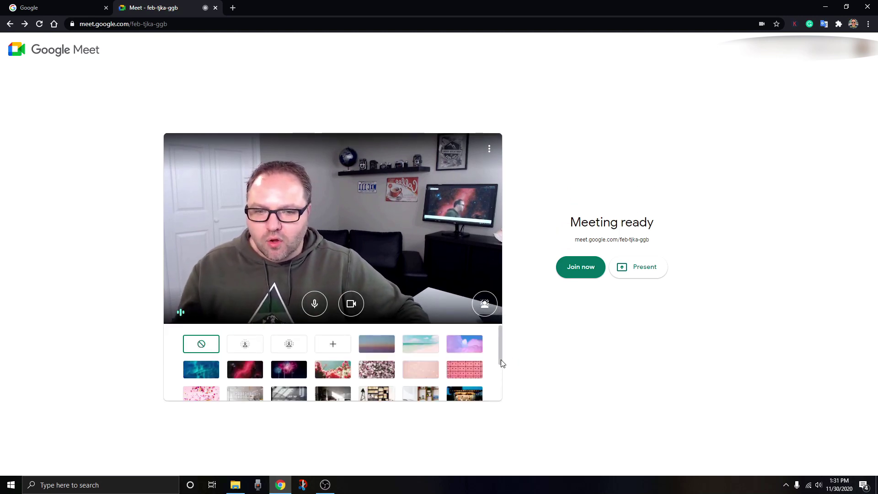
mouse_move(501, 358)
left_mouse_down()
mouse_move(503, 392)
mouse_move(506, 357)
left_mouse_up()
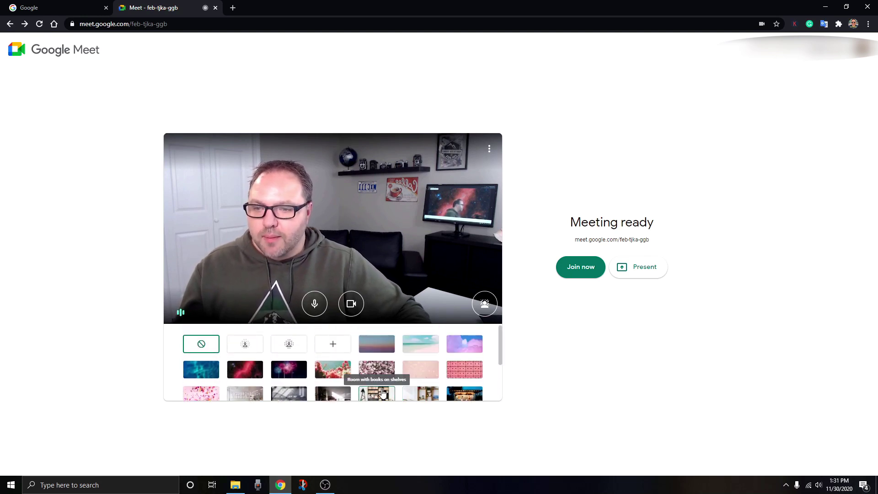
left_click(247, 346)
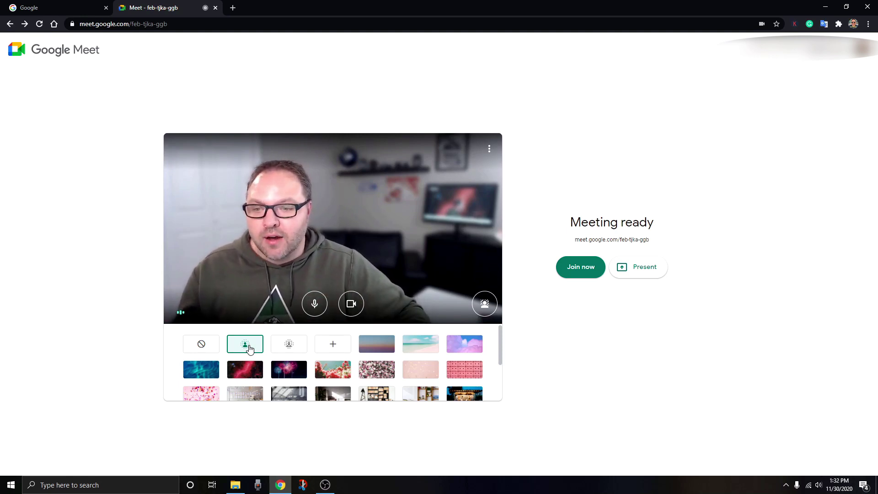
left_click(290, 345)
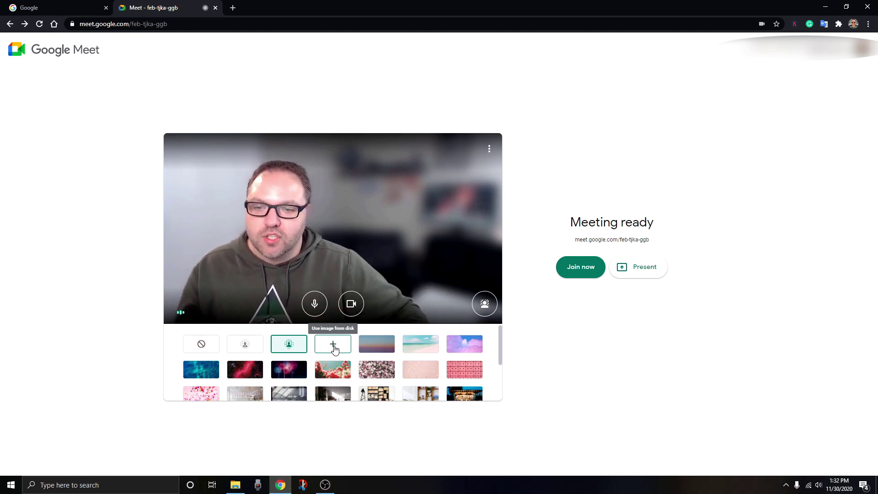
Step: Try the beach, stars in space and fireworks presets, ending on the lit patio trailer scene
left_click(425, 349)
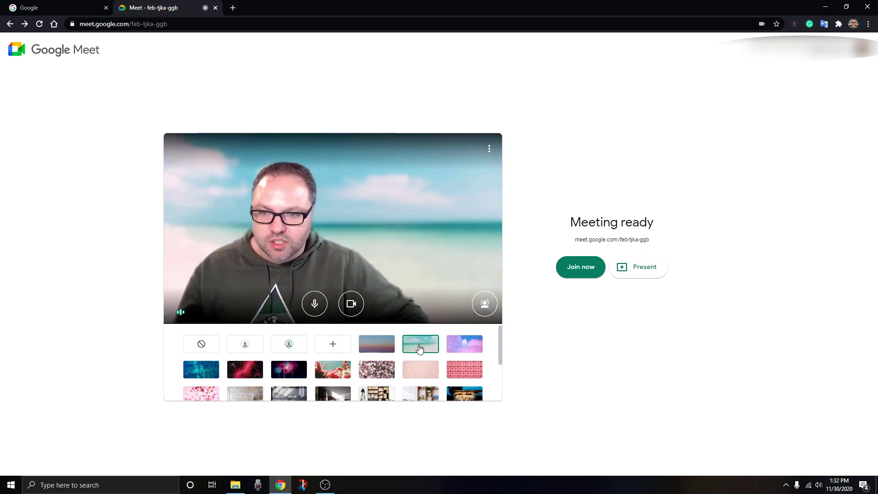
scroll(434, 371, "down", 1)
scroll(435, 366, "up", 1)
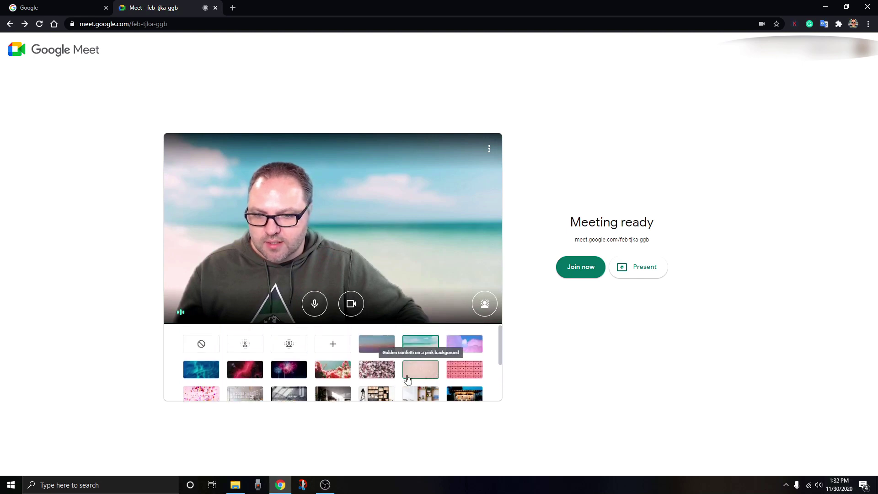
left_click(245, 374)
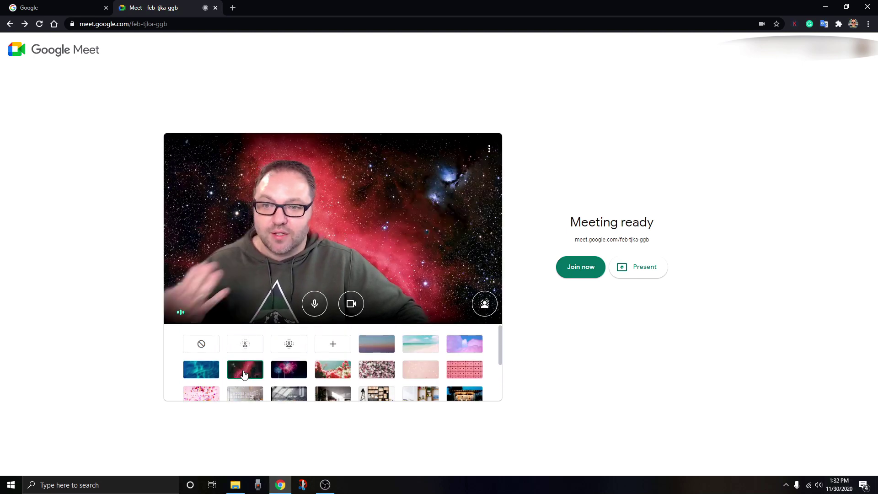
left_click(296, 374)
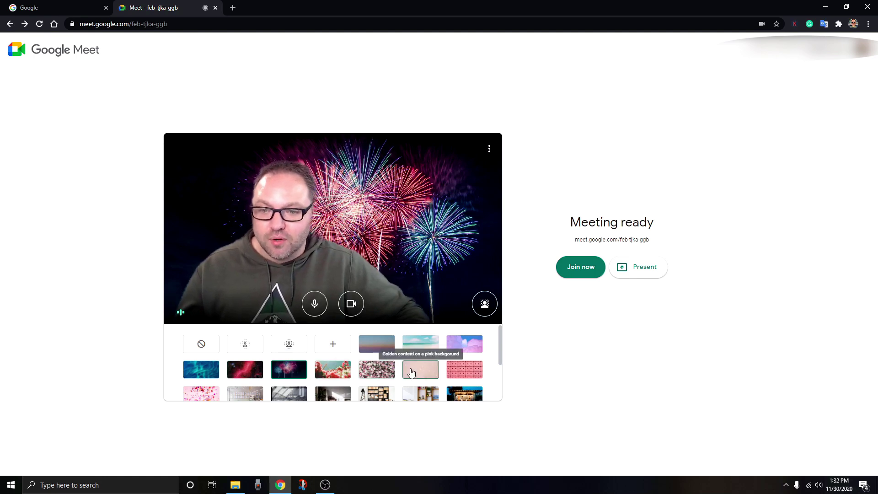
scroll(411, 373, "down", 1)
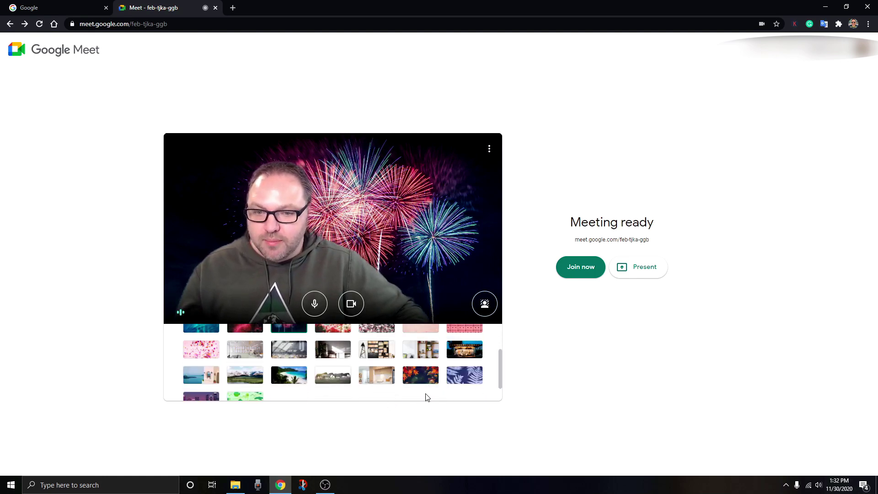
left_click(470, 351)
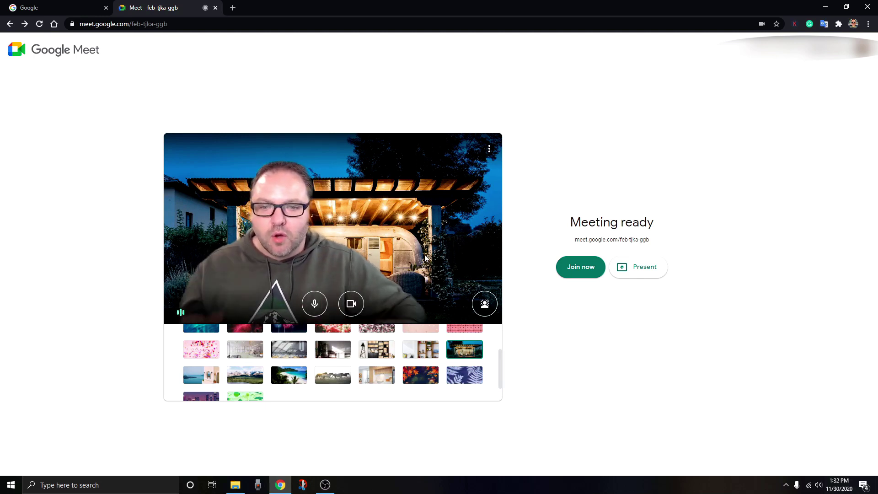
scroll(427, 364, "up", 1)
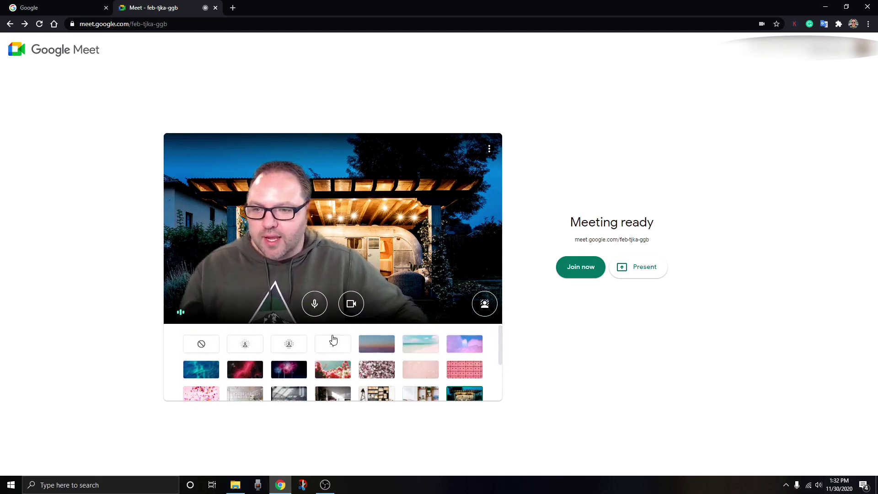
Step: Turn off backgrounds, join the call, and dismiss the Add others box
left_click(204, 349)
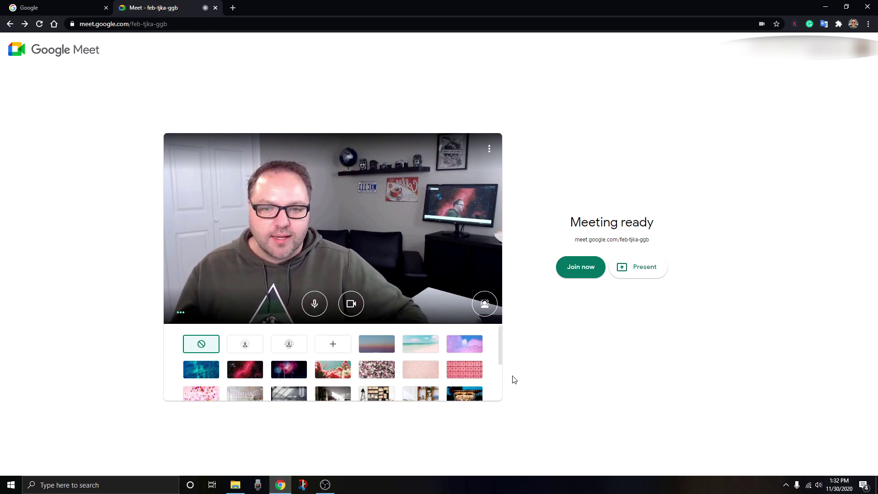
left_click(582, 270)
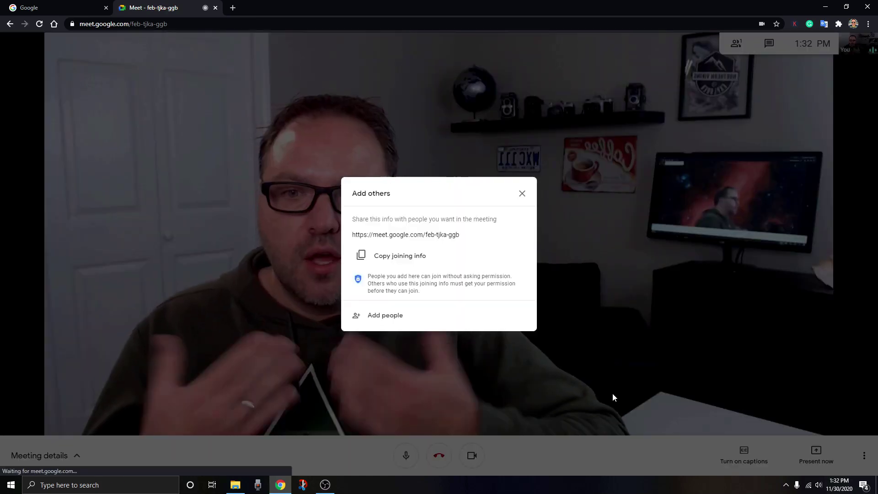
left_click(522, 193)
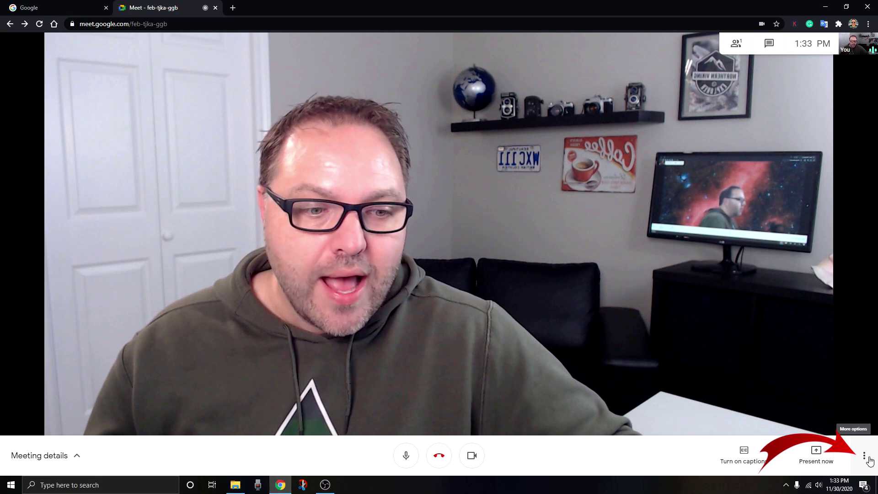
Step: Blur the room, try the mountain landscape, then settle on the tropical beach background
left_click(870, 461)
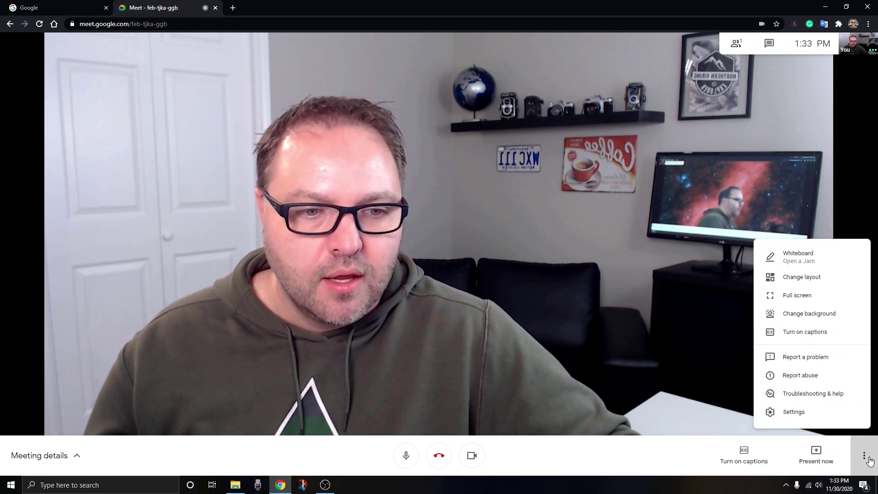
left_click(845, 316)
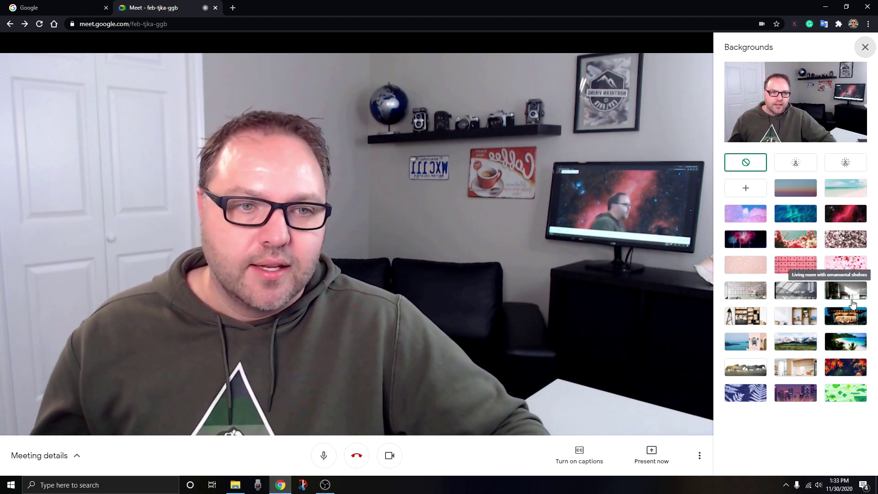
left_click(844, 169)
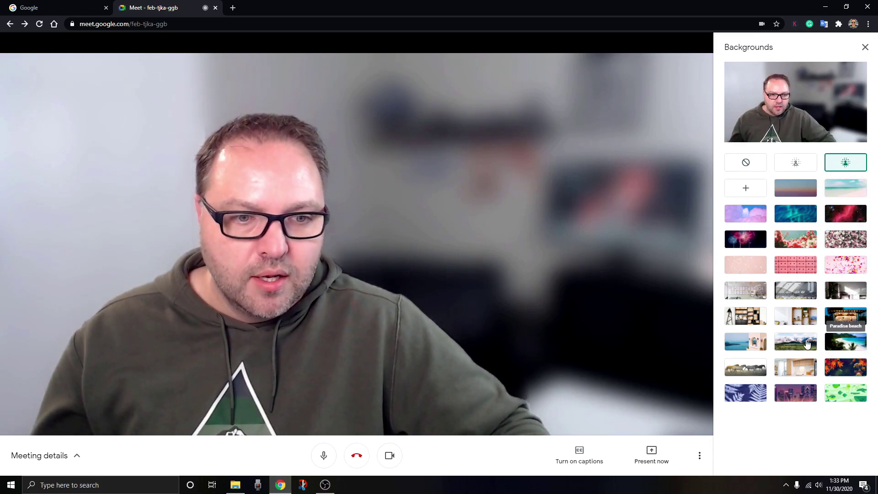
left_click(780, 341)
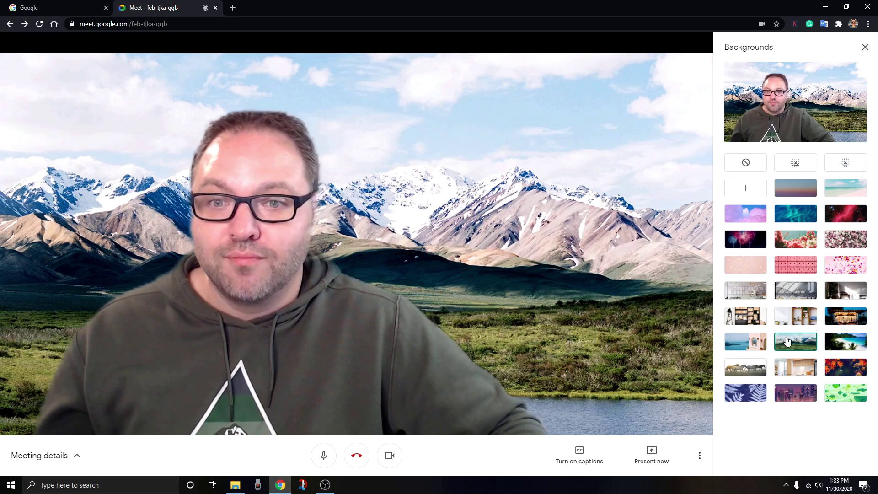
left_click(845, 344)
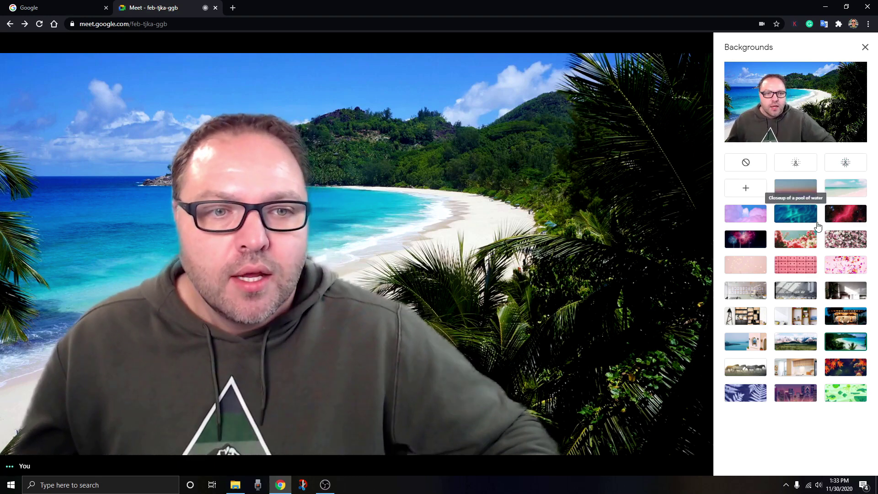
Step: Upload Desktop photos 20200820_151021 and 20200707_204017-01 as custom call backgrounds
left_click(755, 194)
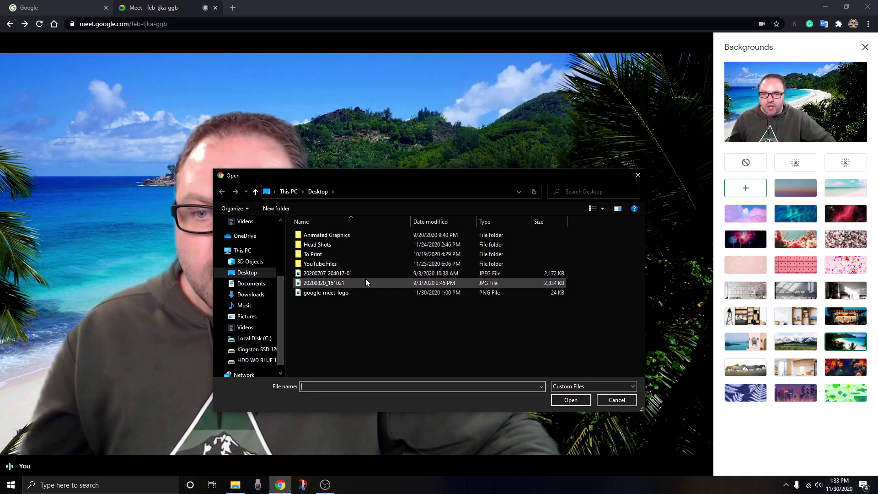
left_click(353, 283)
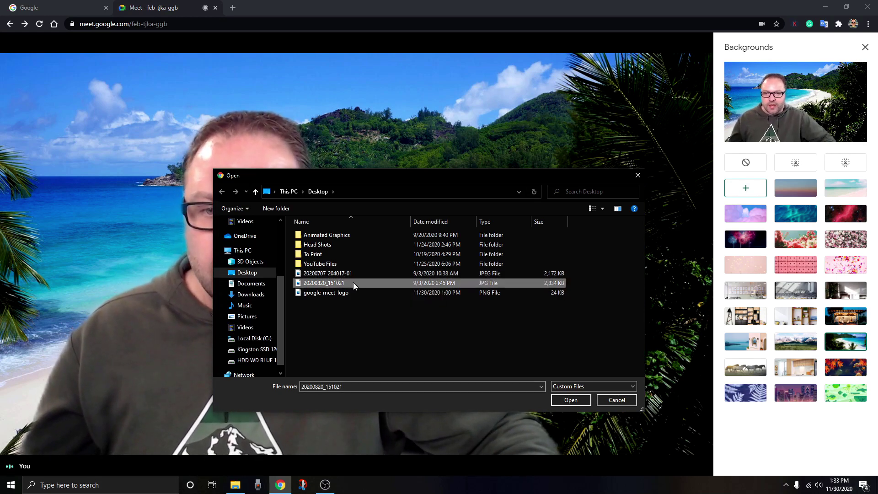
left_click(565, 401)
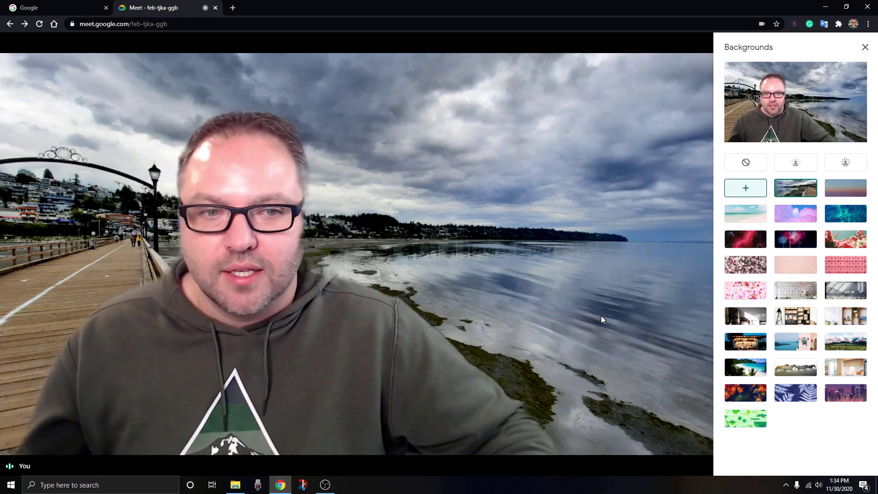
left_click(749, 193)
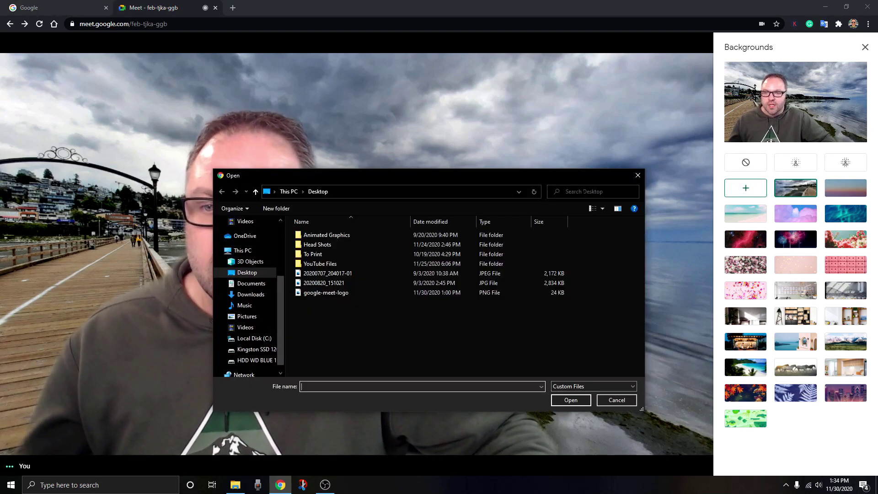
left_click(351, 273)
left_click(568, 400)
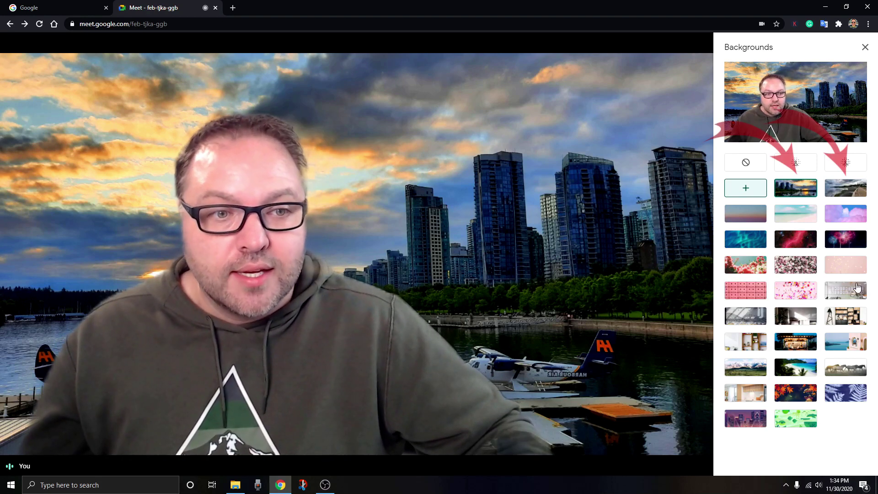
left_click(846, 197)
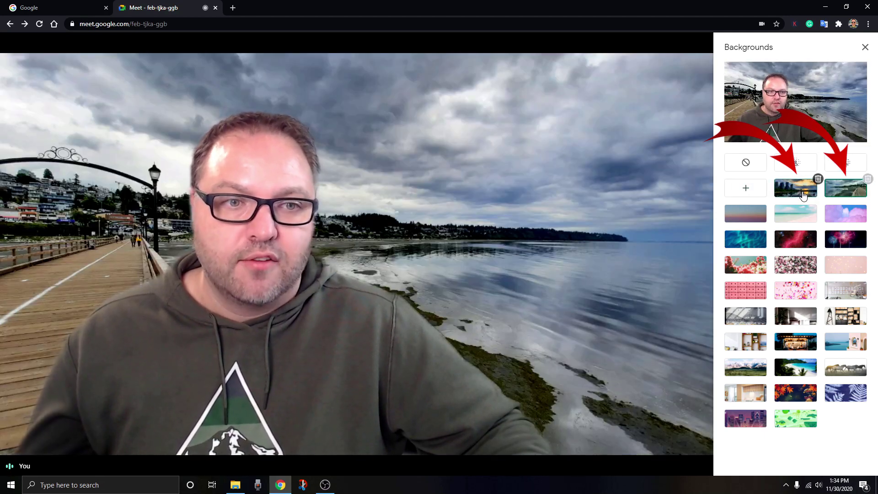
left_click(804, 195)
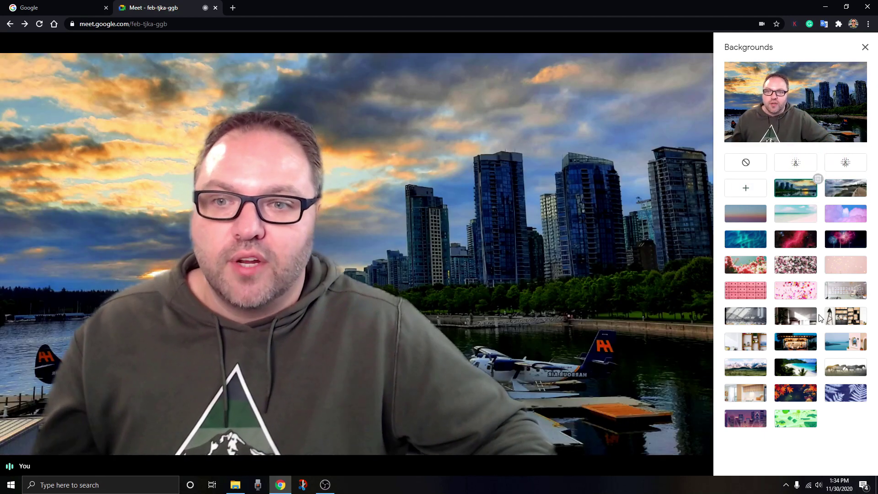